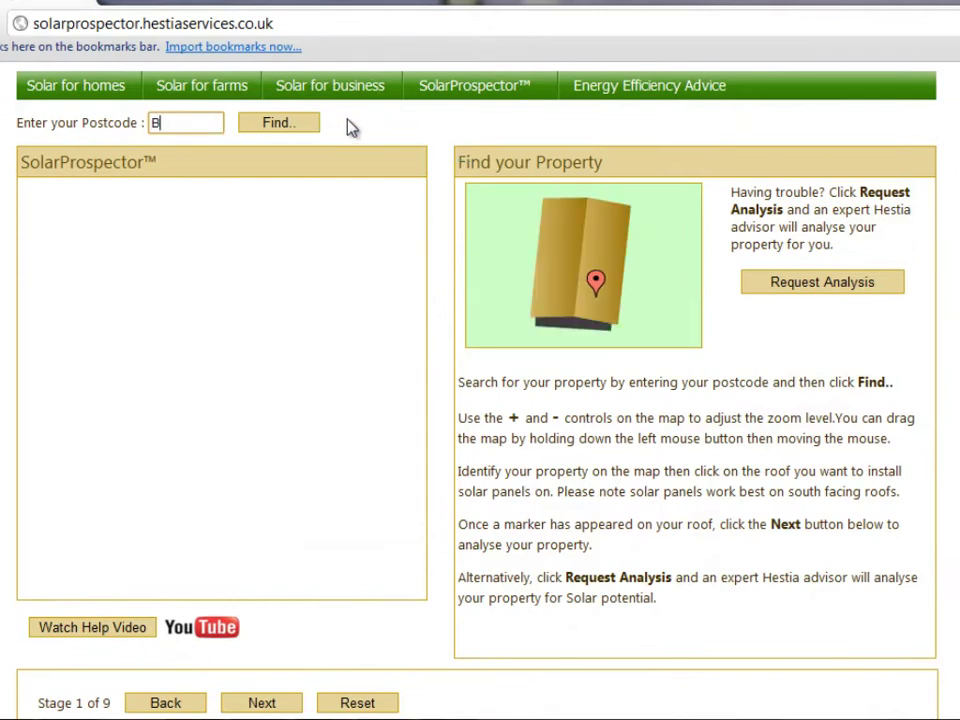
pyautogui.write('RL')
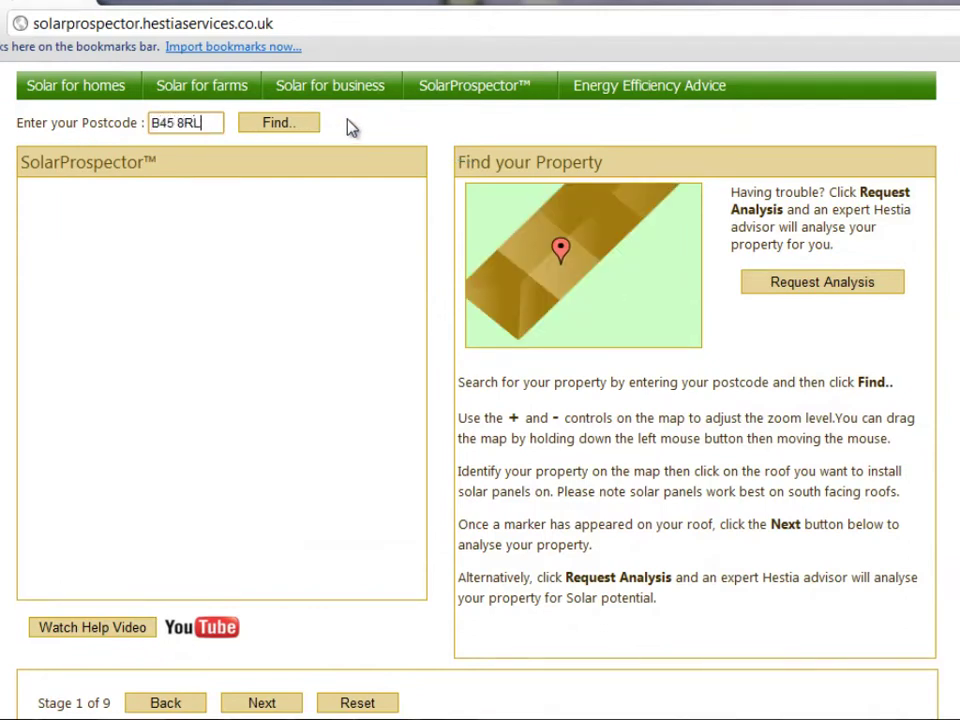
pyautogui.press('Return')
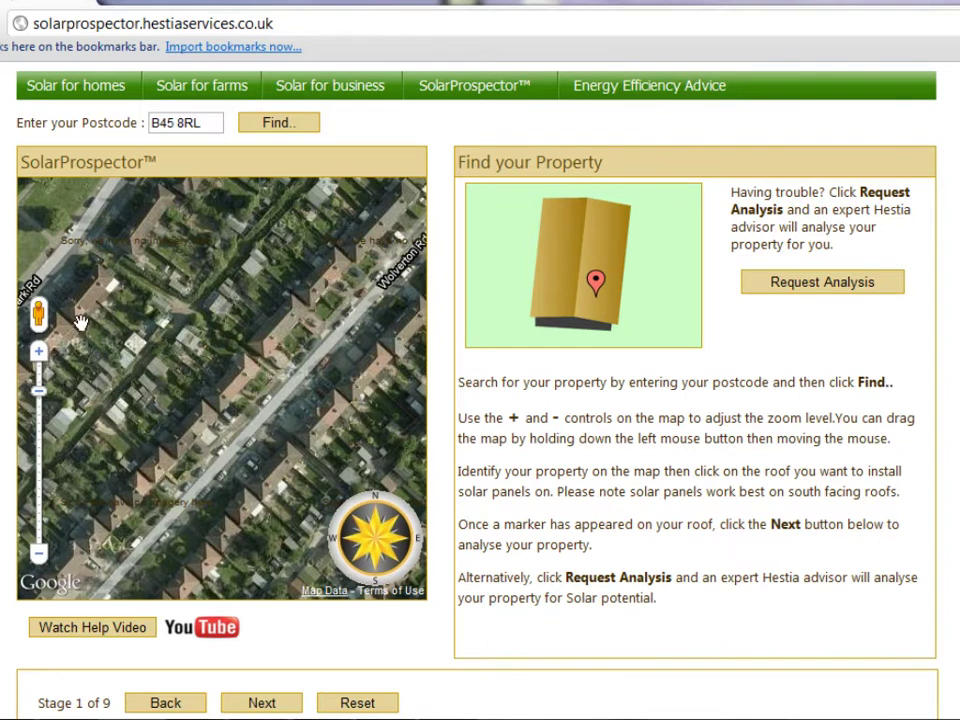
pyautogui.click(38, 380)
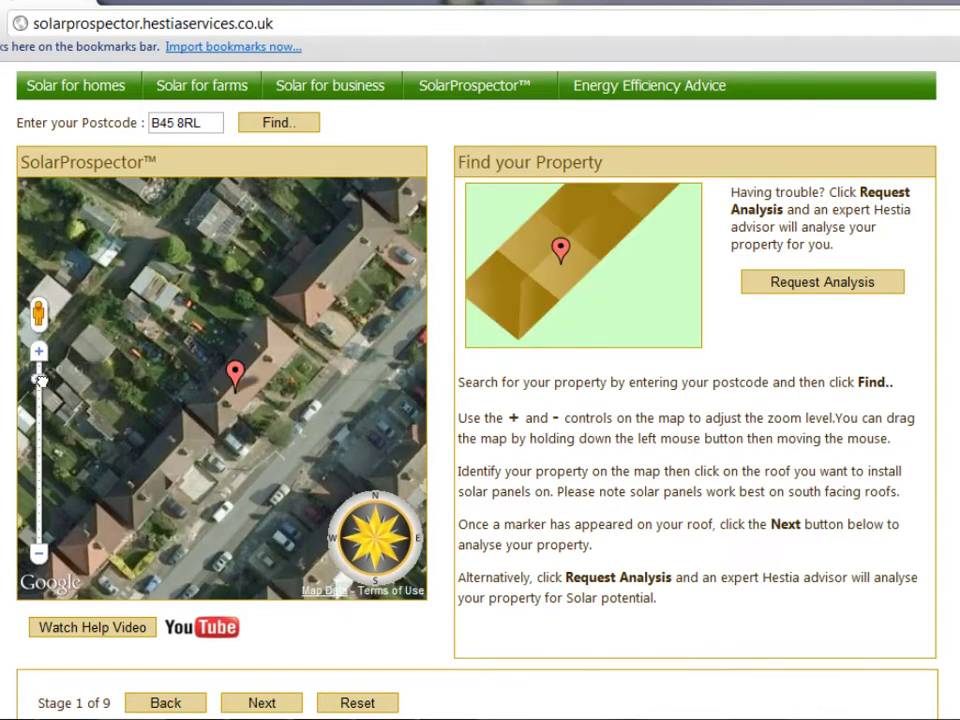
pyautogui.click(38, 368)
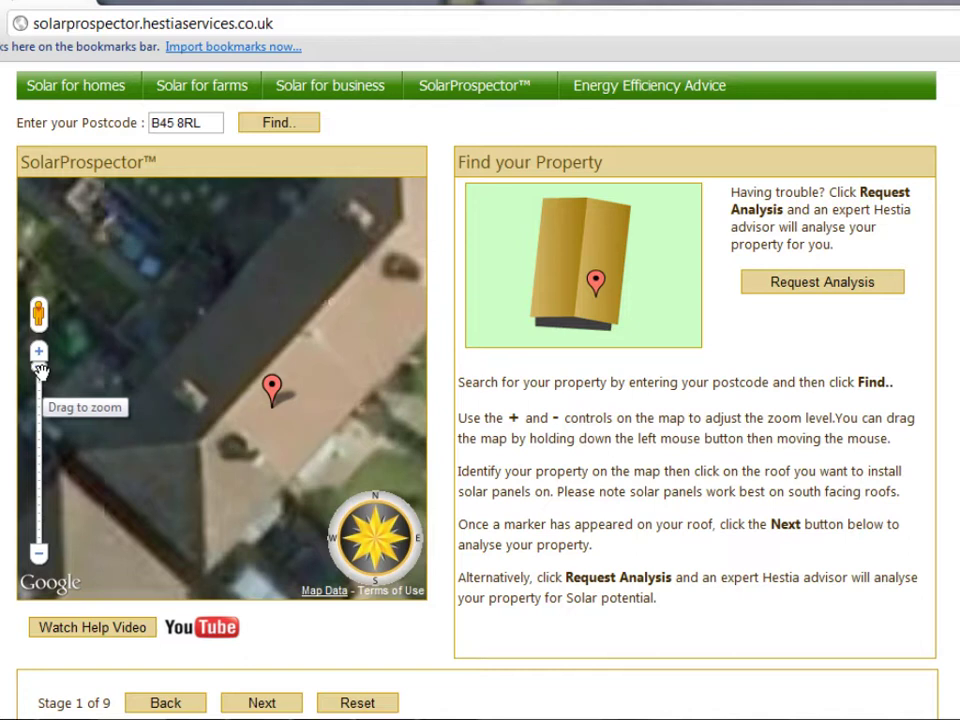
pyautogui.moveTo(247, 390)
pyautogui.mouseDown()
pyautogui.moveTo(255, 388)
pyautogui.moveTo(144, 418)
pyautogui.moveTo(140, 452)
pyautogui.moveTo(163, 435)
pyautogui.moveTo(156, 451)
pyautogui.moveTo(171, 416)
pyautogui.mouseUp()
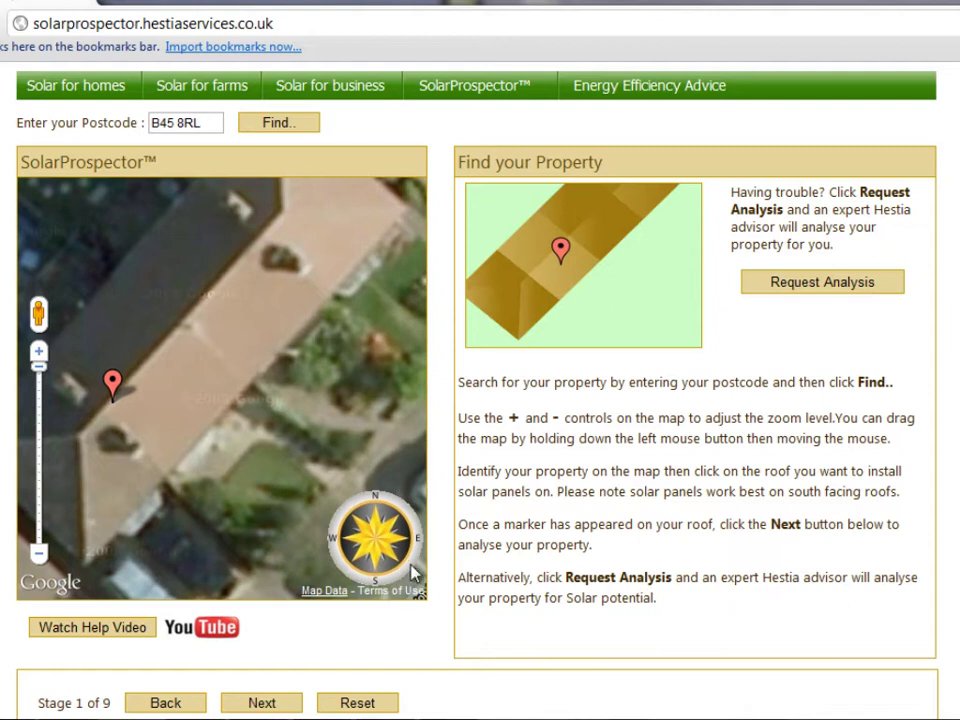
# Place the location marker on the house's roof
pyautogui.click(135, 407)
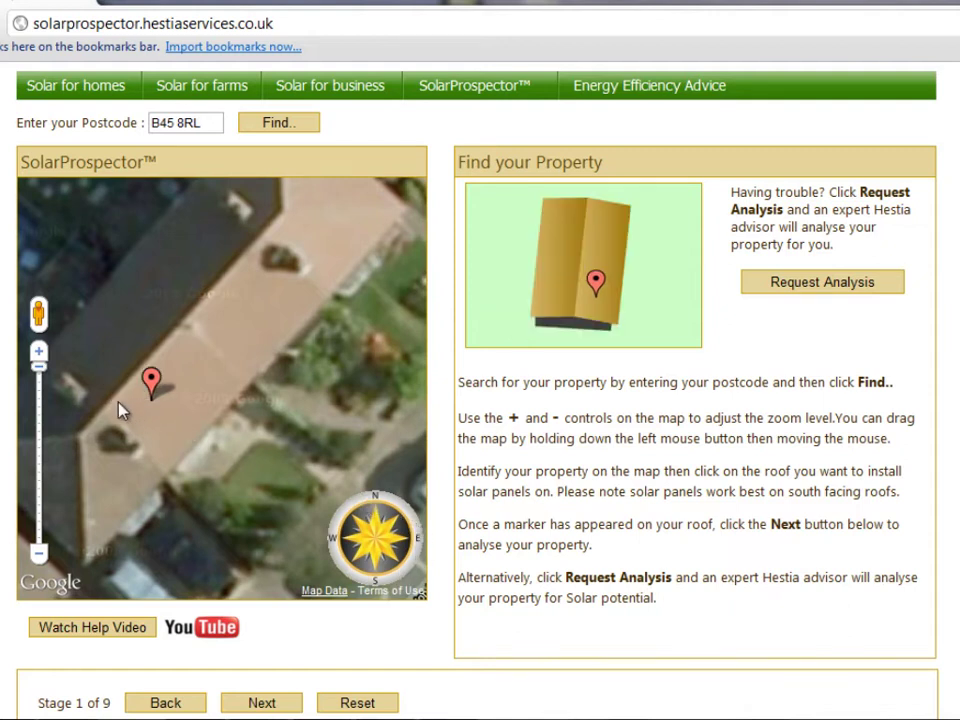
pyautogui.click(114, 408)
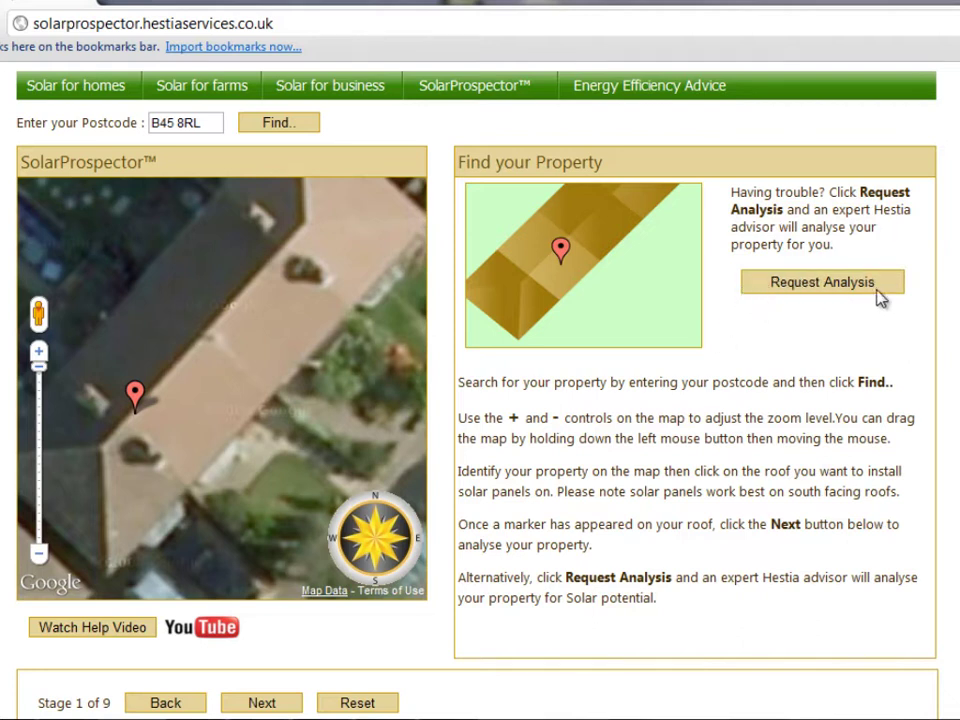
pyautogui.click(256, 705)
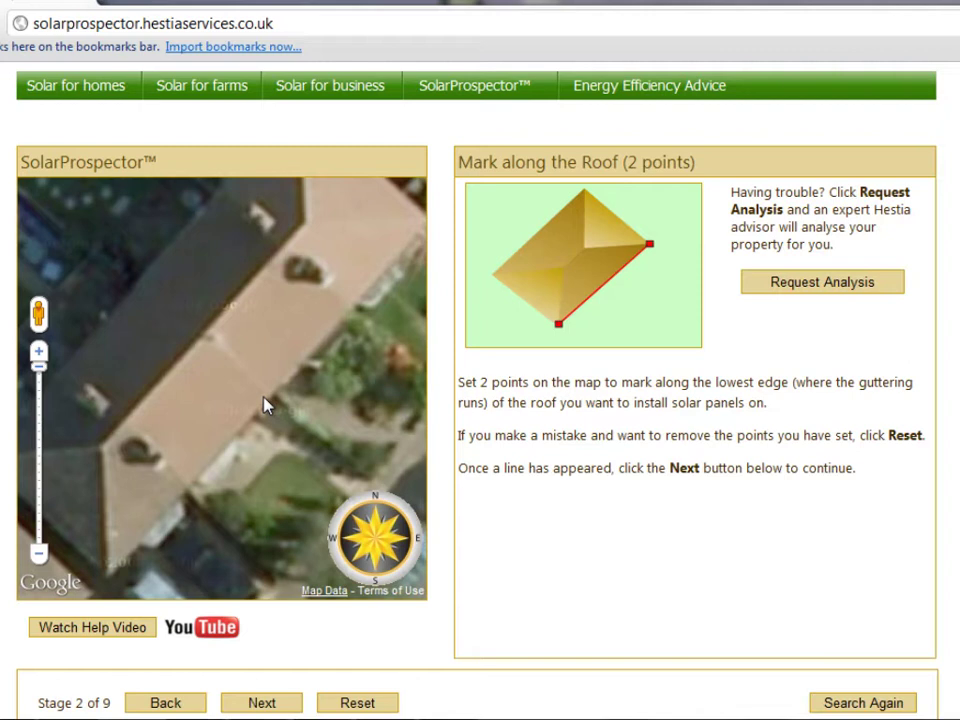
# Mark a two-point line along the roof's lower guttering edge, redoing it once
pyautogui.click(185, 472)
pyautogui.click(383, 708)
pyautogui.click(266, 390)
pyautogui.click(190, 479)
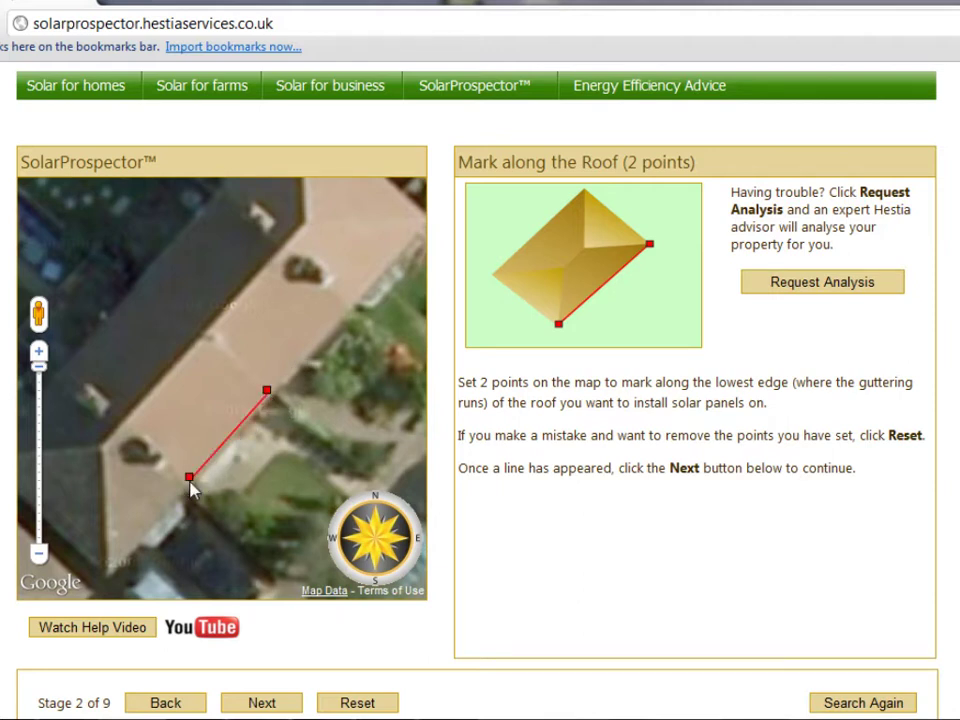
pyautogui.click(288, 705)
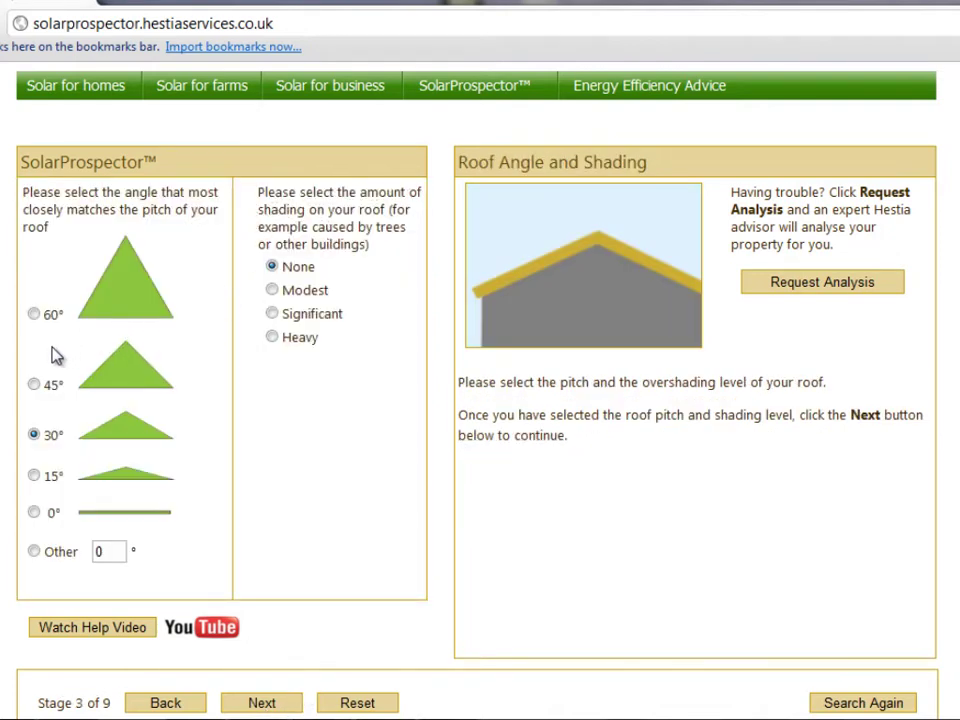
# Enter a custom 35° roof pitch under Other and choose Modest shading
pyautogui.click(36, 551)
pyautogui.moveTo(106, 553); pyautogui.dragTo(86, 556)
pyautogui.write('35')
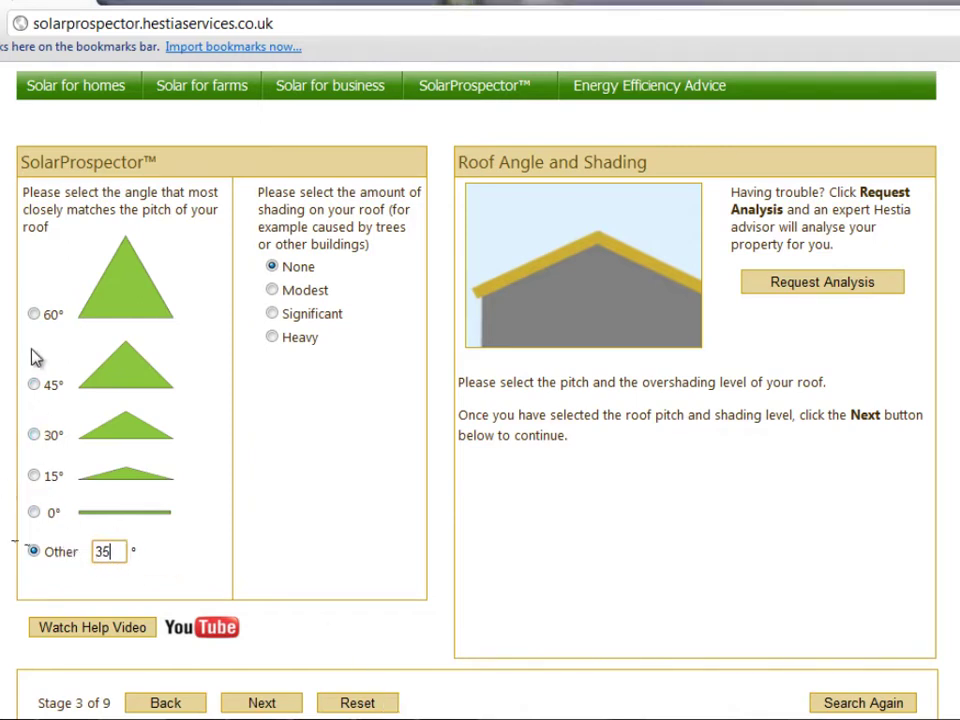
pyautogui.click(33, 314)
pyautogui.click(34, 384)
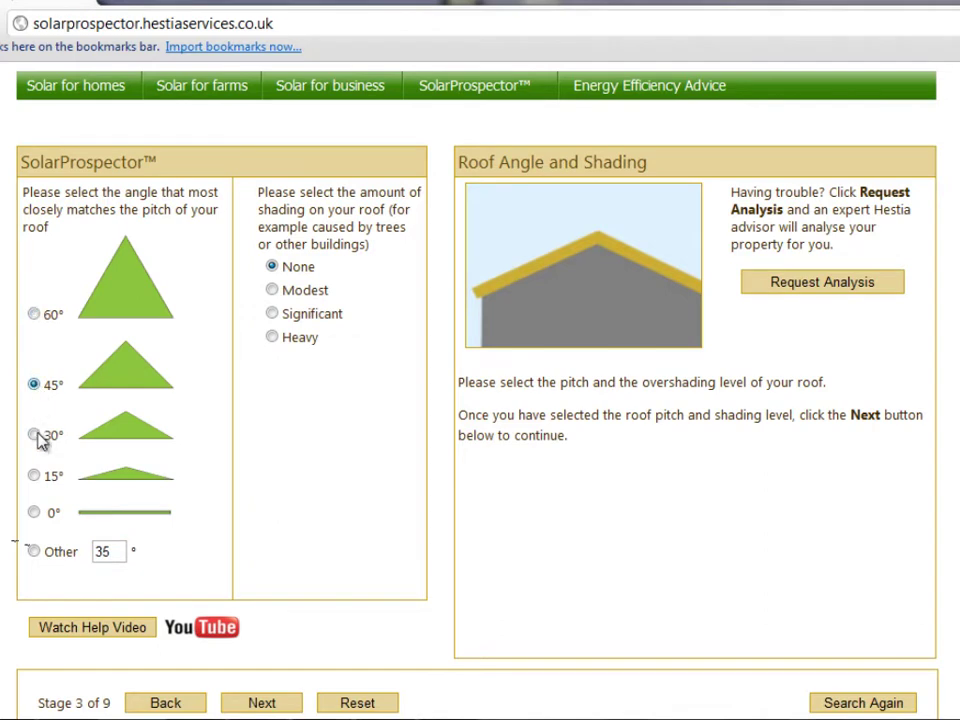
pyautogui.click(34, 435)
pyautogui.click(33, 551)
pyautogui.click(272, 290)
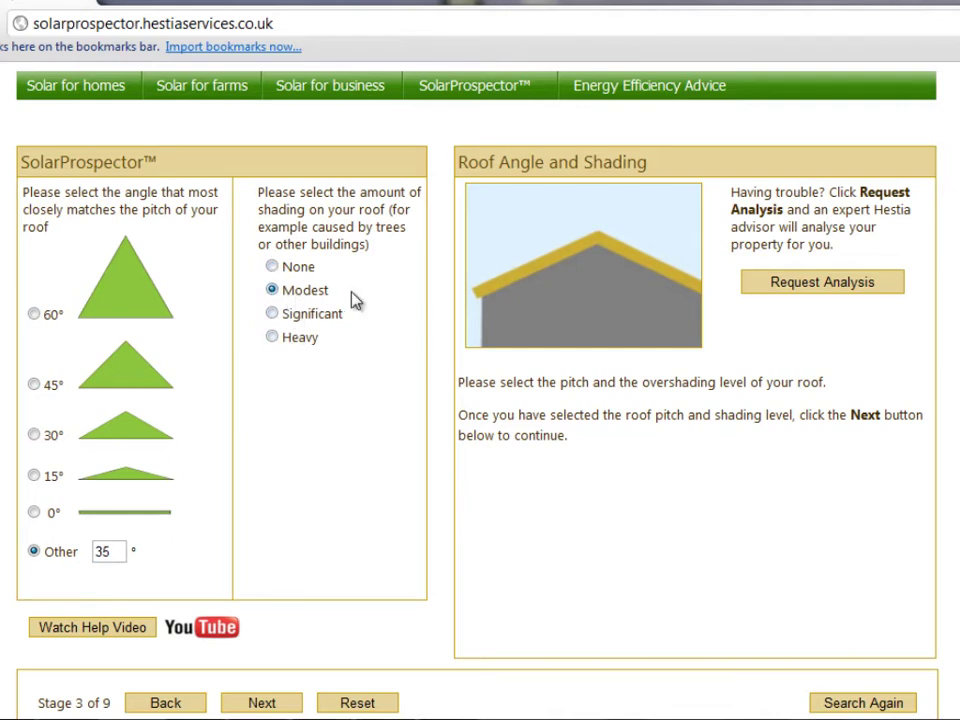
# Draw a two-point red line from the top to the bottom of the roof slope
pyautogui.click(287, 710)
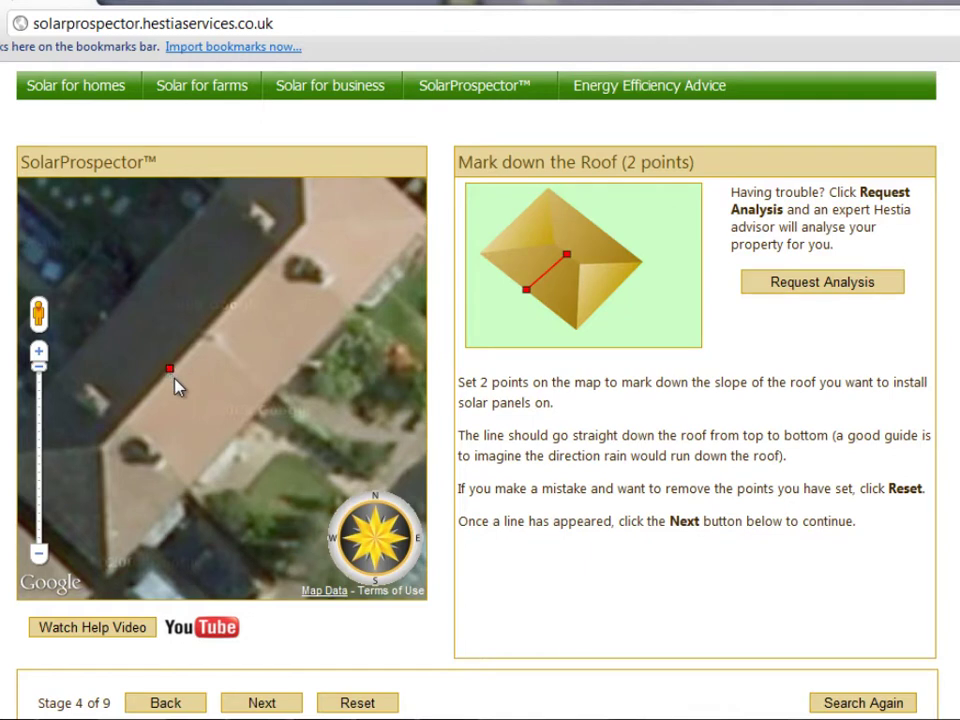
pyautogui.click(236, 430)
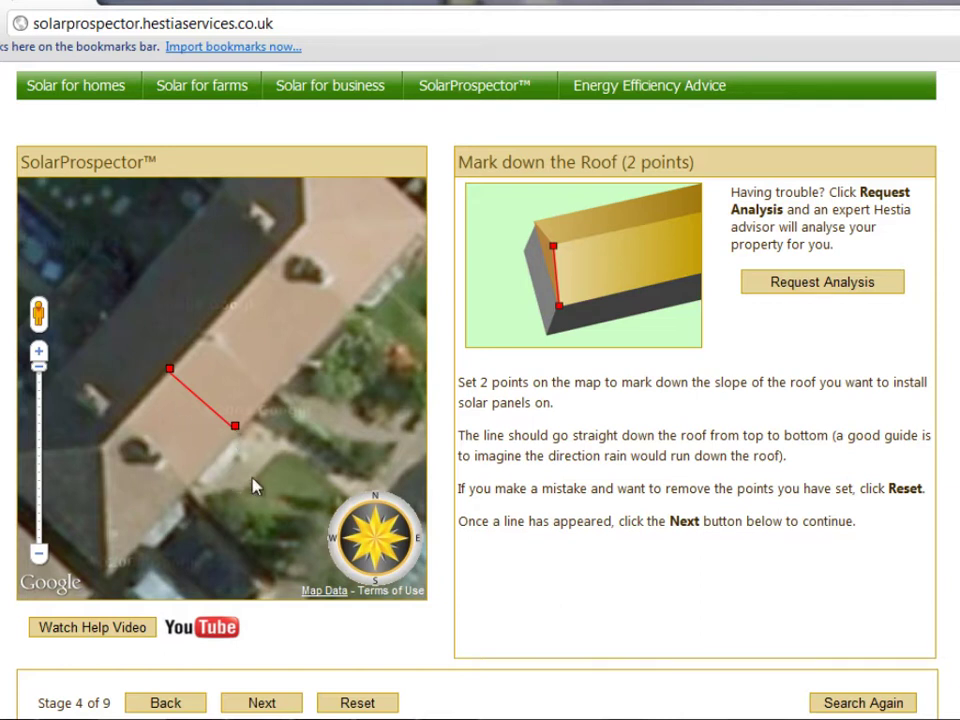
pyautogui.click(381, 706)
pyautogui.click(102, 441)
pyautogui.click(161, 505)
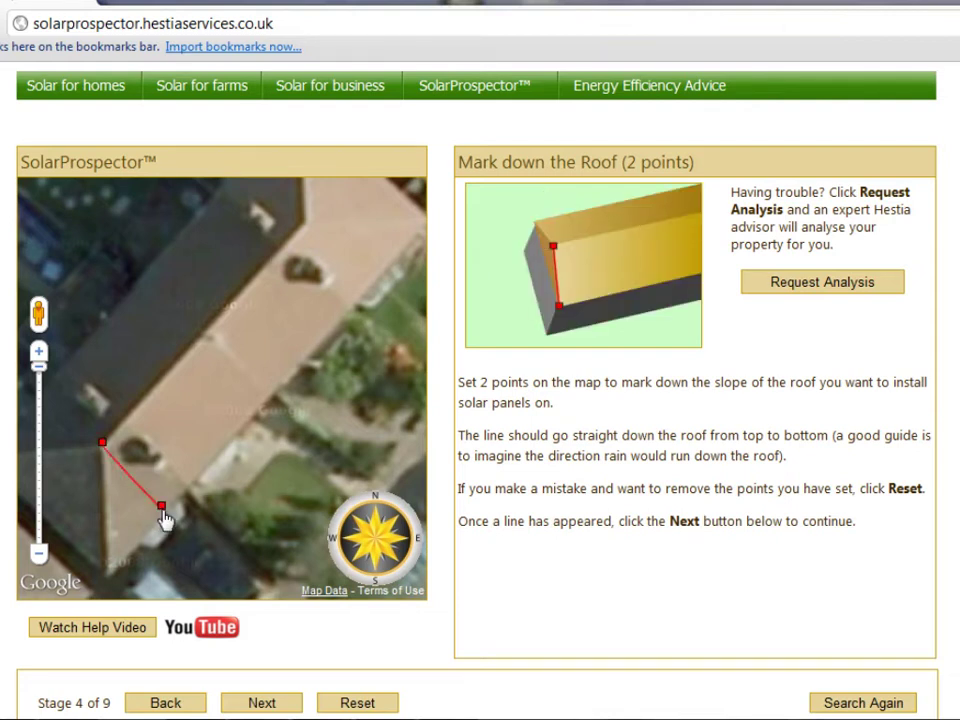
# Place roof-edge markers A, B and C on the gutter, ridge and opposite gutter
pyautogui.click(285, 706)
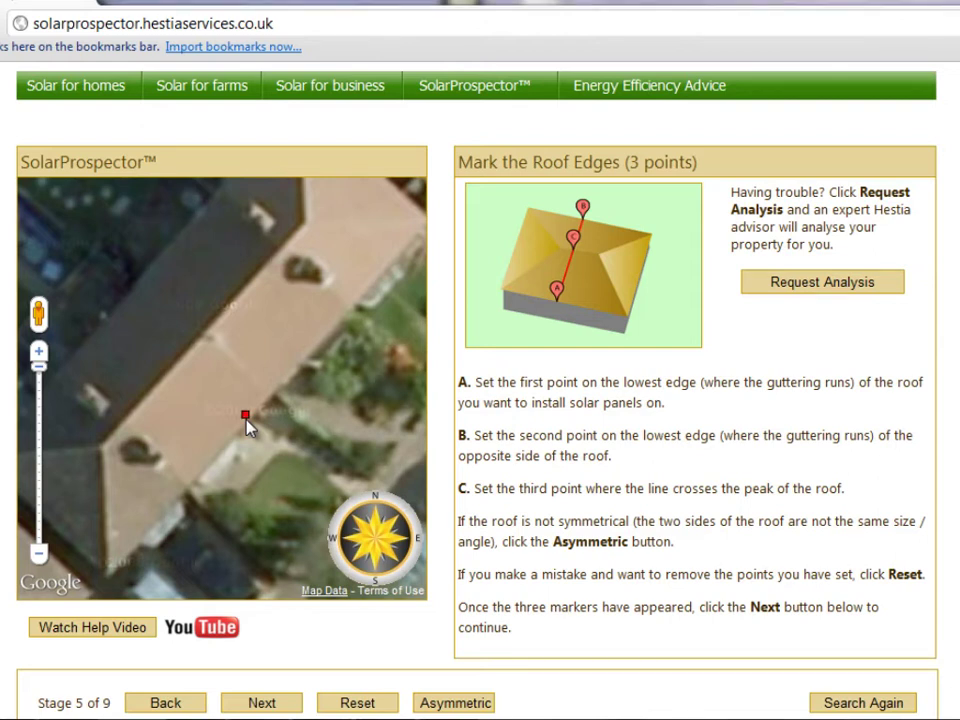
pyautogui.click(130, 296)
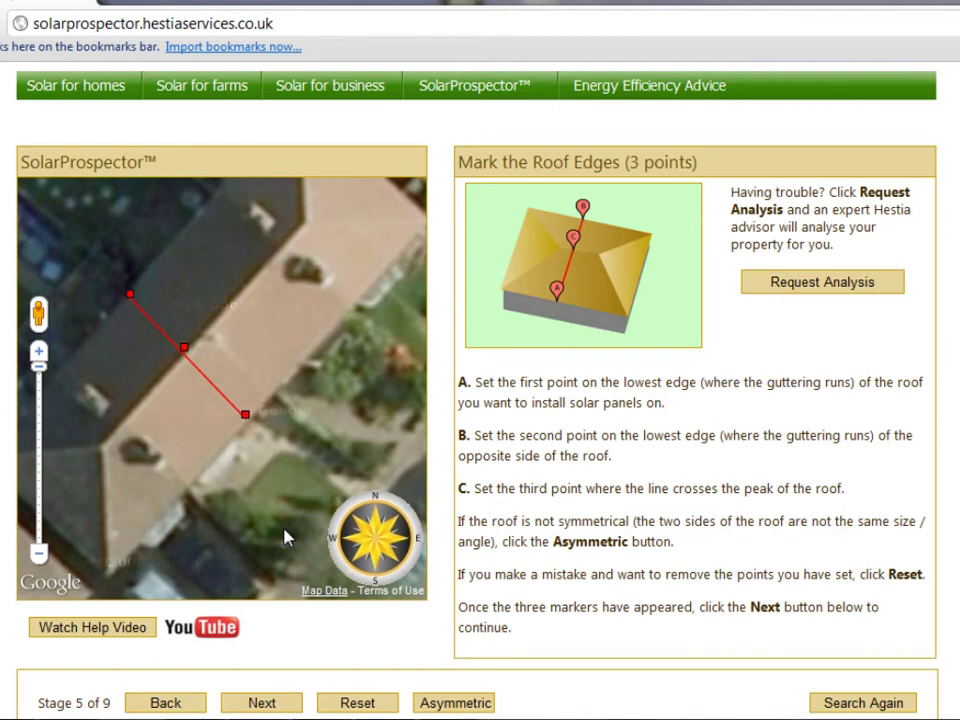
pyautogui.moveTo(285, 538); pyautogui.dragTo(265, 548)
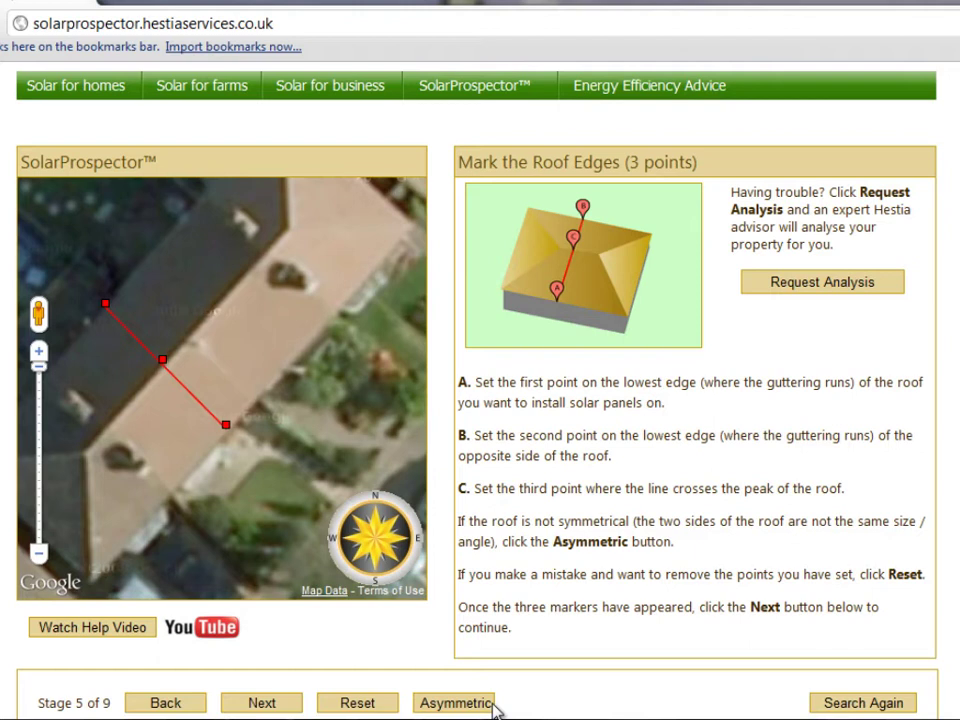
# Outline the roof face for the panels with four corner points
pyautogui.click(262, 703)
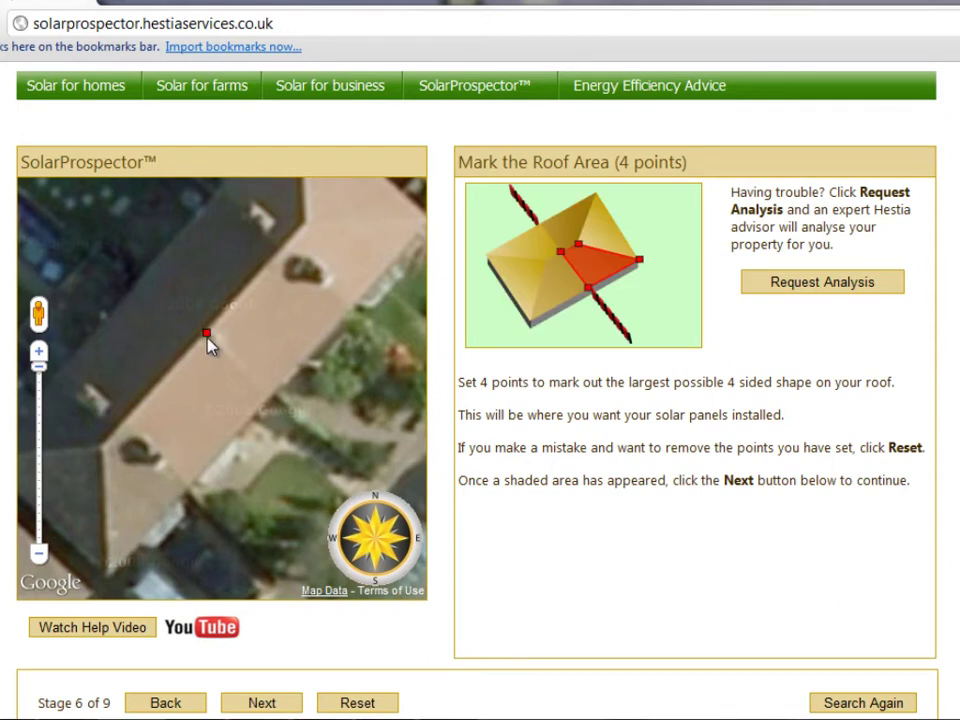
pyautogui.click(265, 392)
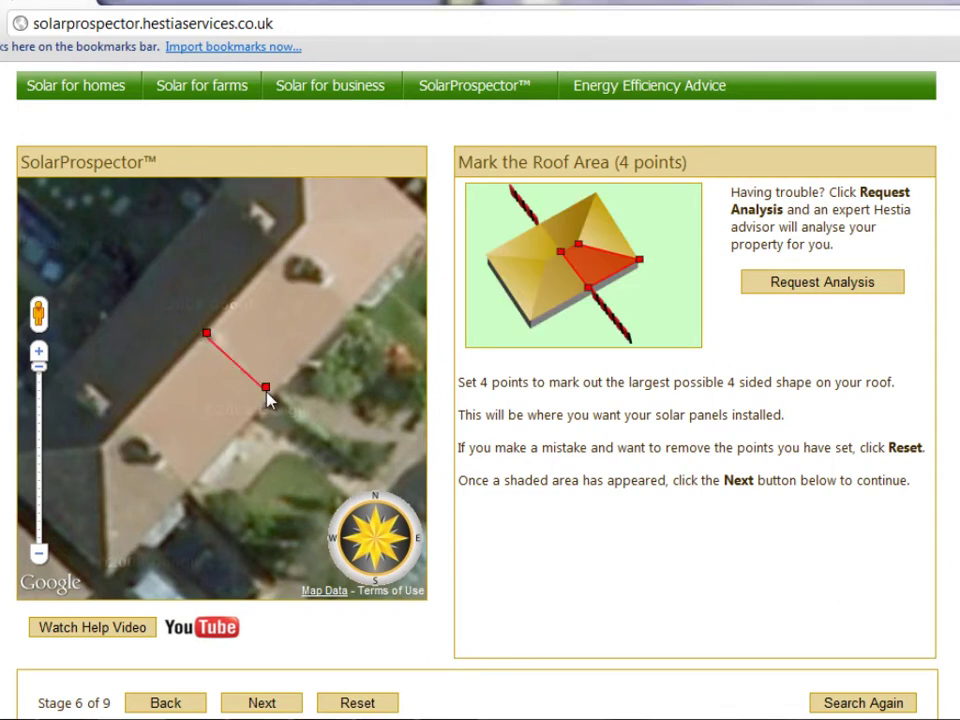
pyautogui.click(189, 470)
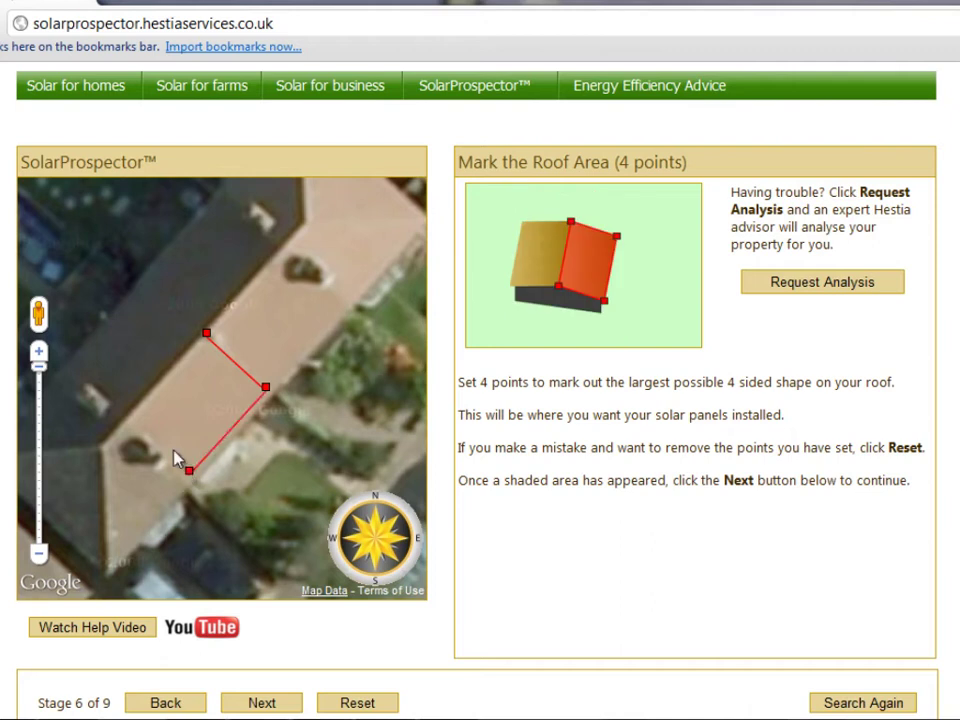
pyautogui.click(127, 418)
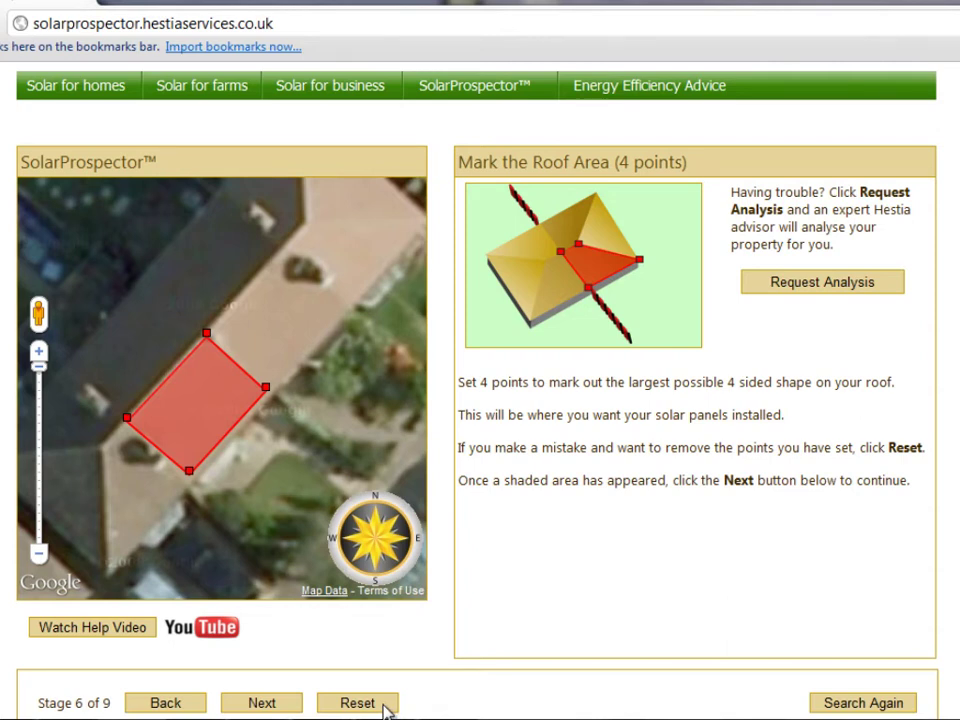
pyautogui.click(262, 703)
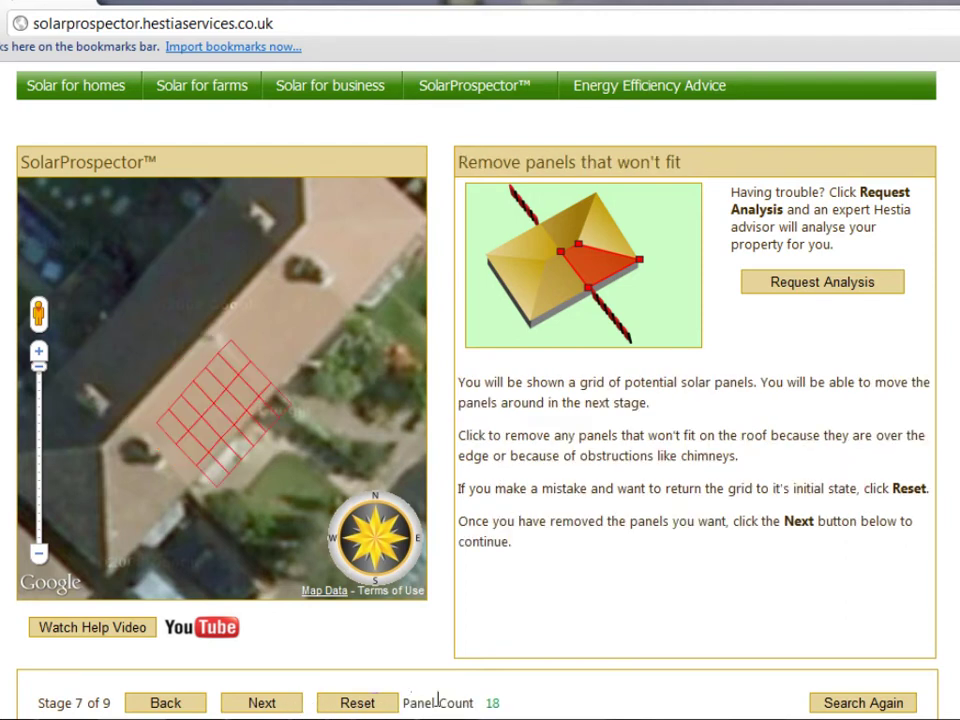
# Remove edge panels from the 18-panel grid until the Panel Count is 10
pyautogui.click(274, 404)
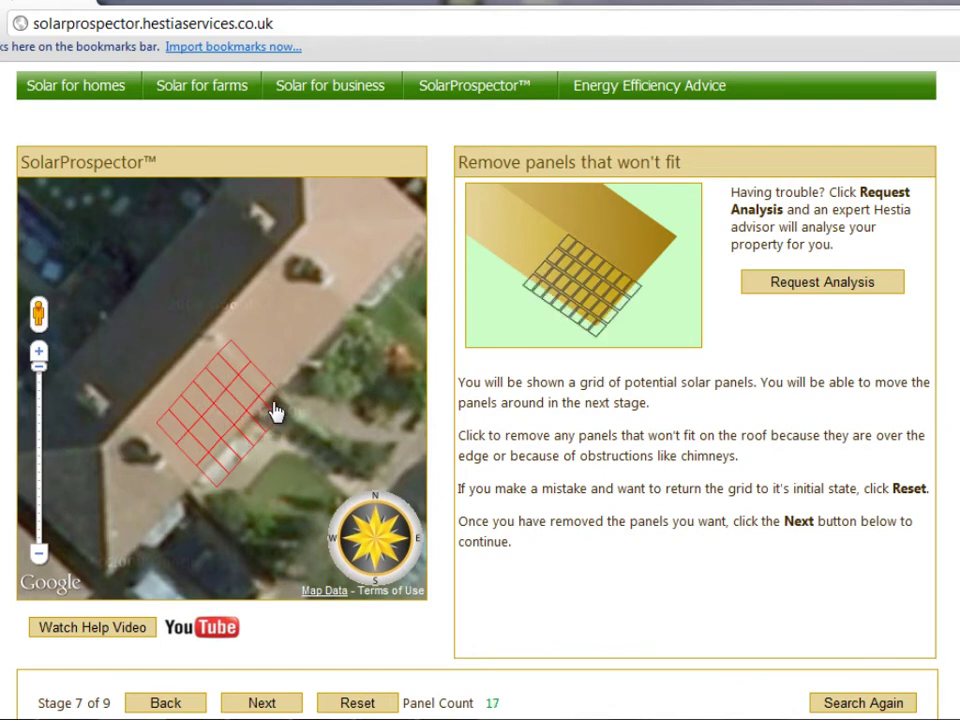
pyautogui.click(252, 449)
pyautogui.click(241, 457)
pyautogui.click(232, 463)
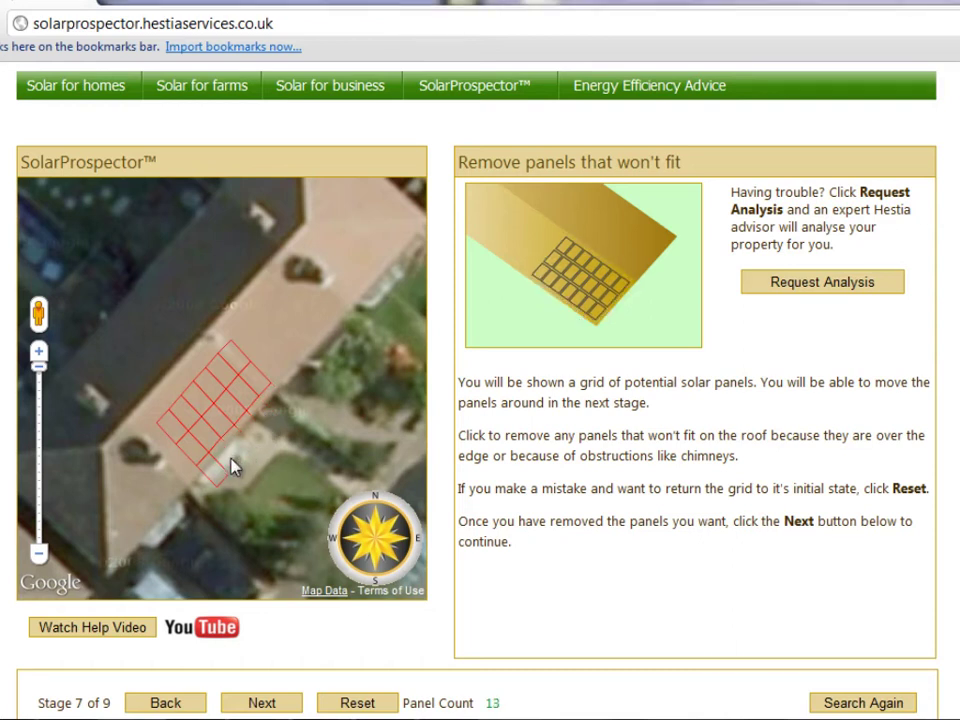
pyautogui.click(220, 478)
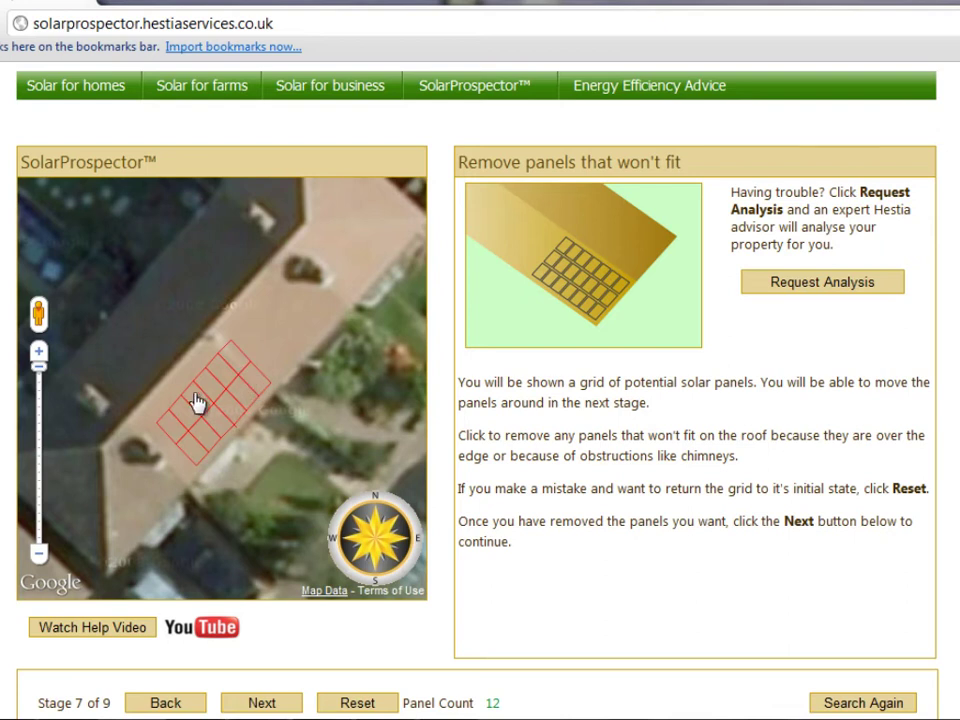
pyautogui.click(236, 364)
# Nudge the 10-panel block left and down to centre it on the roof
pyautogui.click(298, 703)
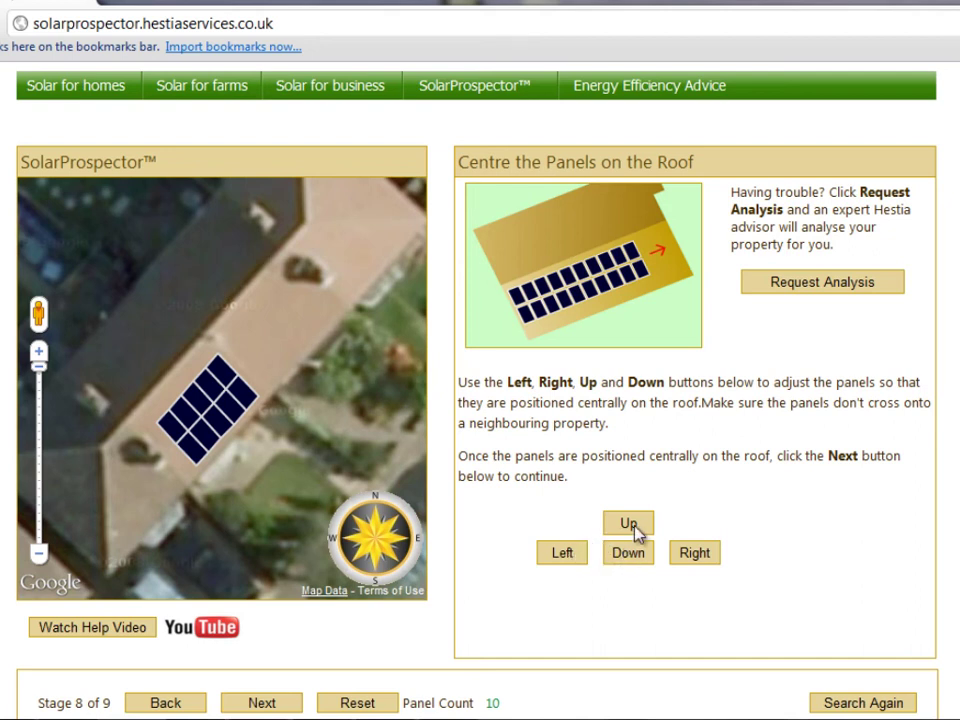
pyautogui.click(564, 556)
pyautogui.click(566, 558)
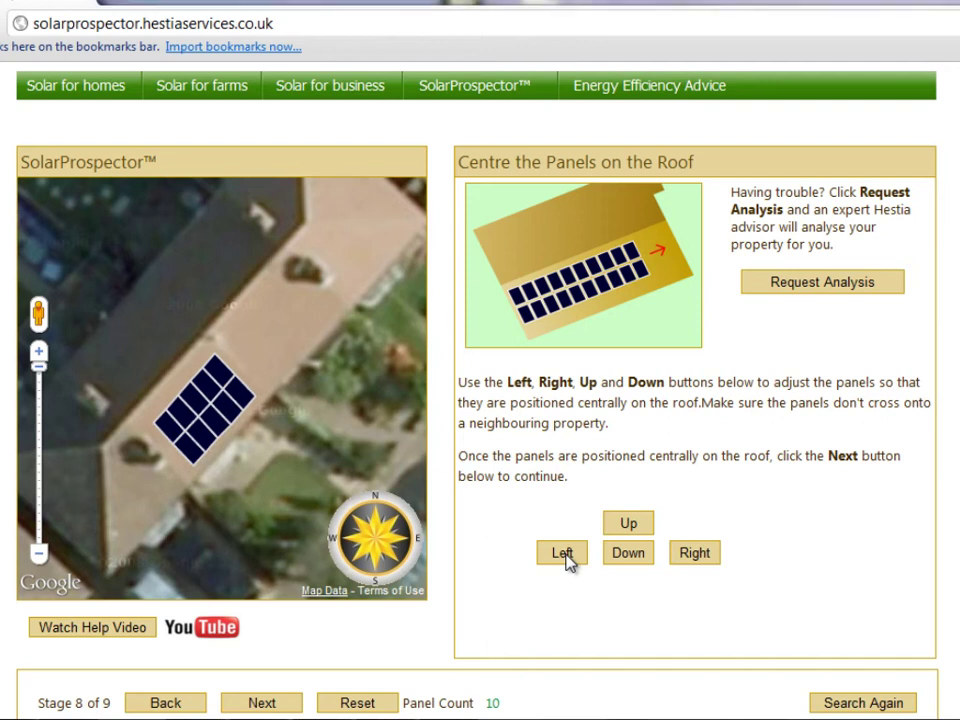
pyautogui.click(566, 558)
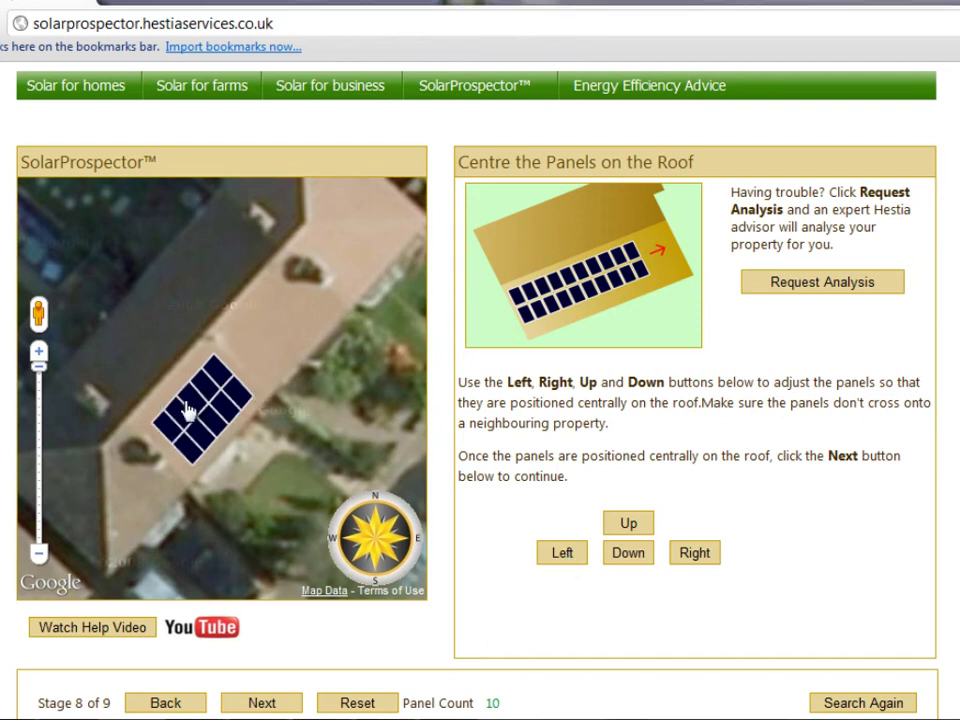
pyautogui.click(640, 566)
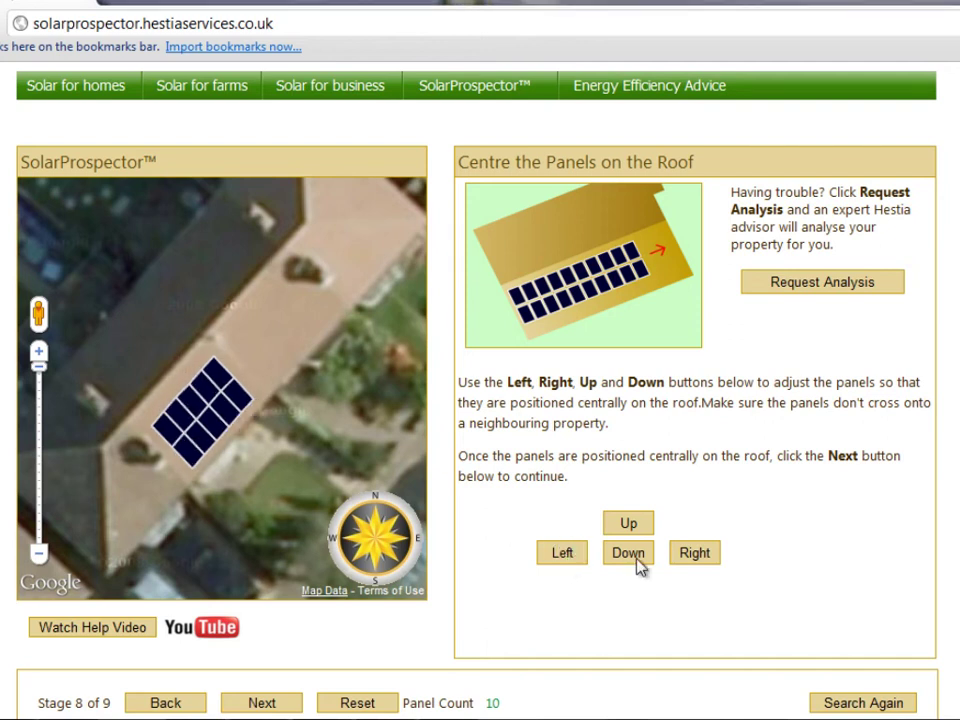
pyautogui.click(640, 566)
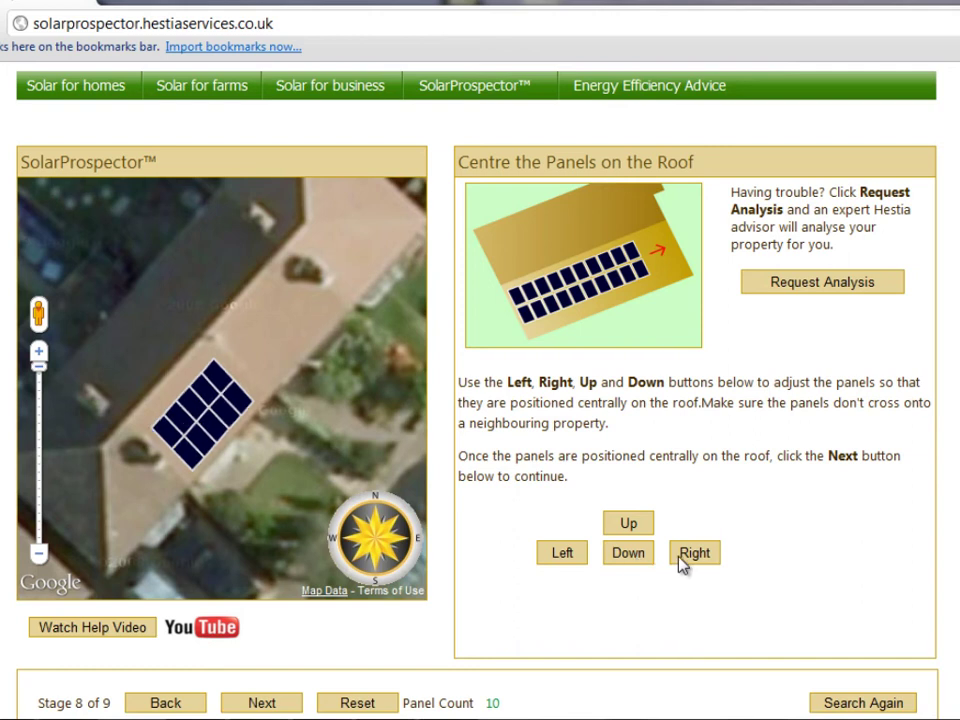
pyautogui.click(574, 558)
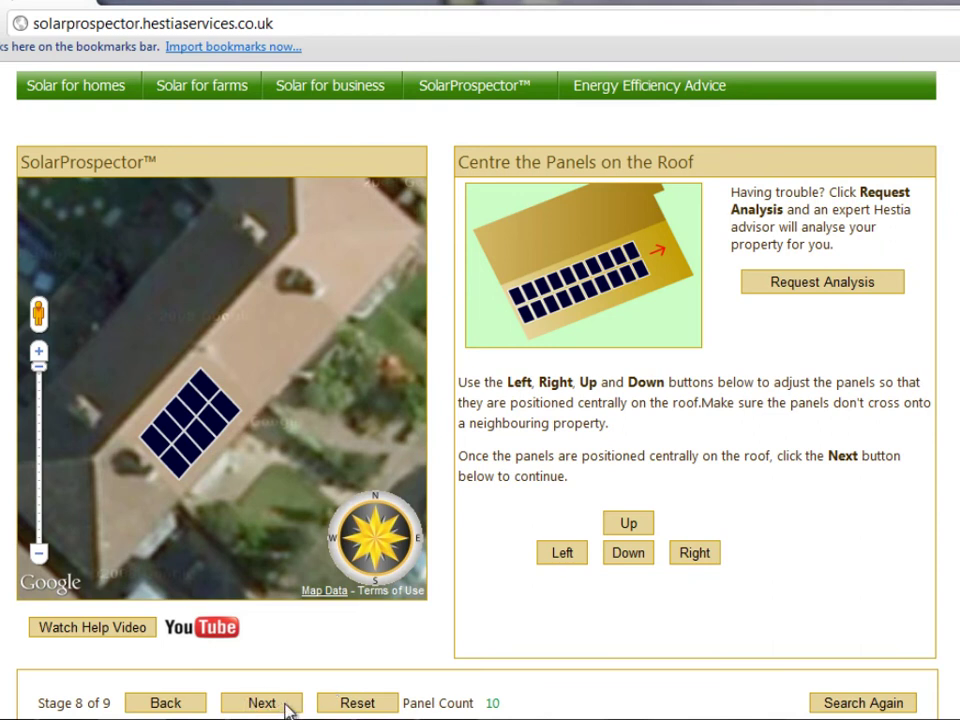
pyautogui.click(262, 703)
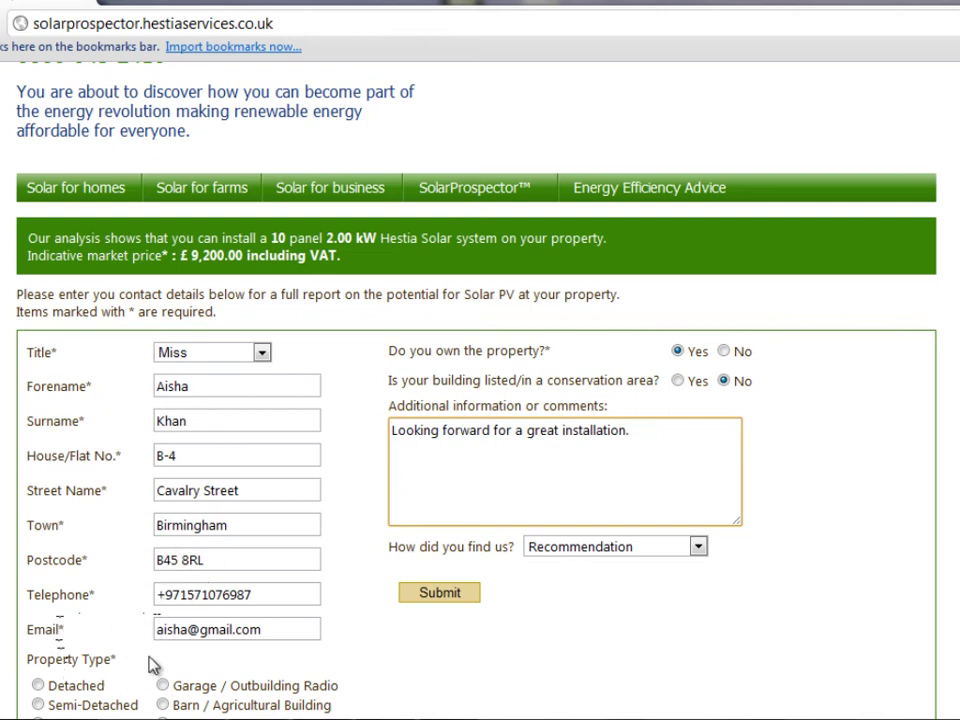
# Keep Mid-terrace as the property type in the contact form and select the comments text
pyautogui.scroll(-3, 150, 660)
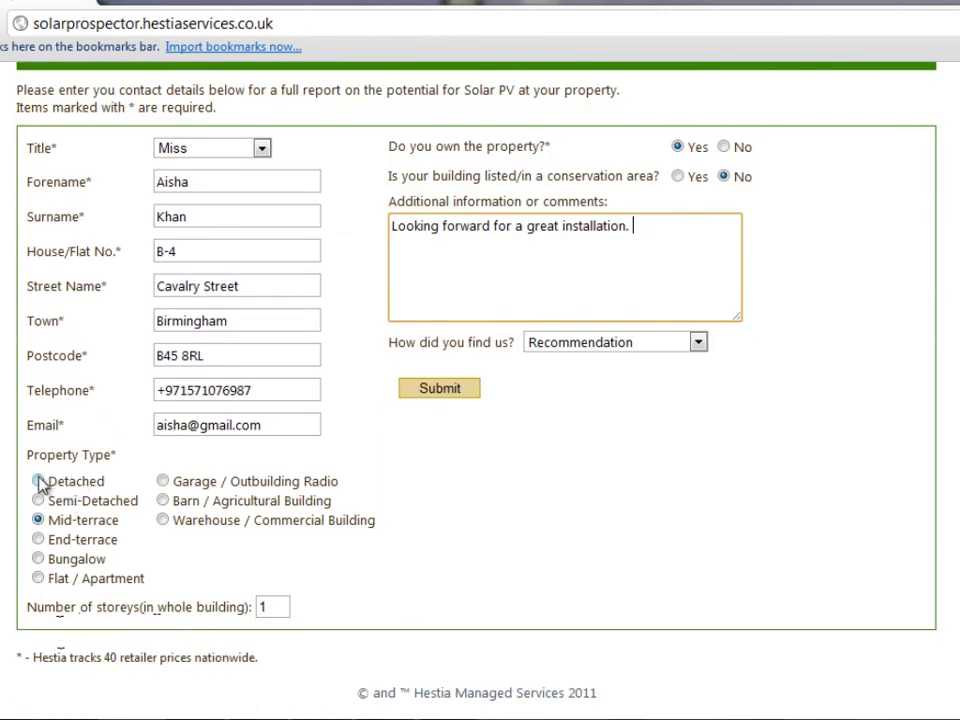
pyautogui.click(38, 578)
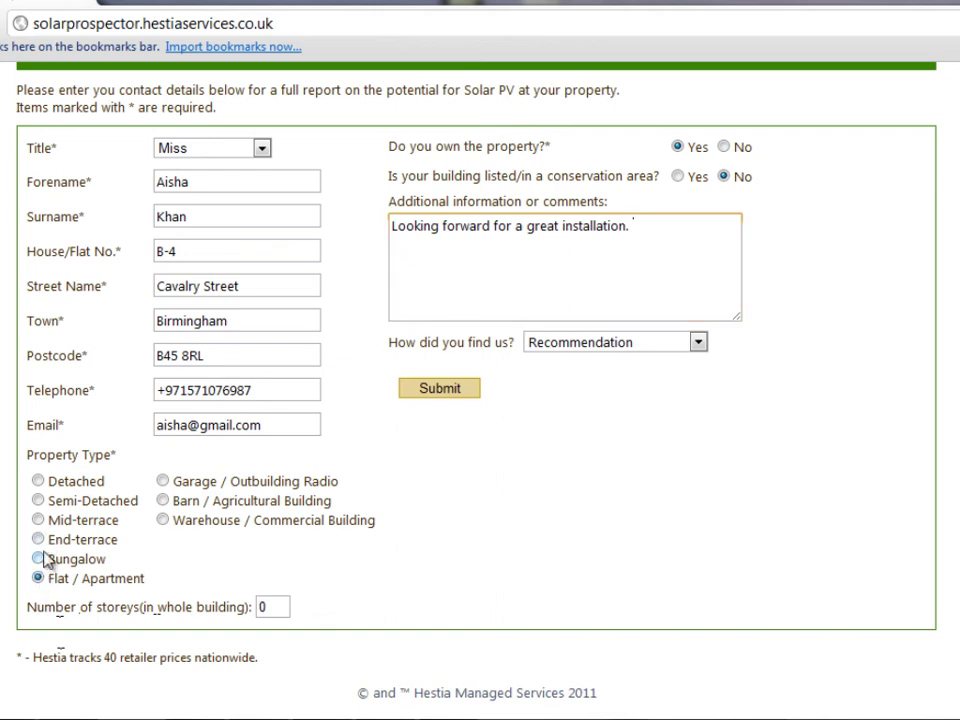
pyautogui.click(38, 520)
pyautogui.scroll(2, 390, 350)
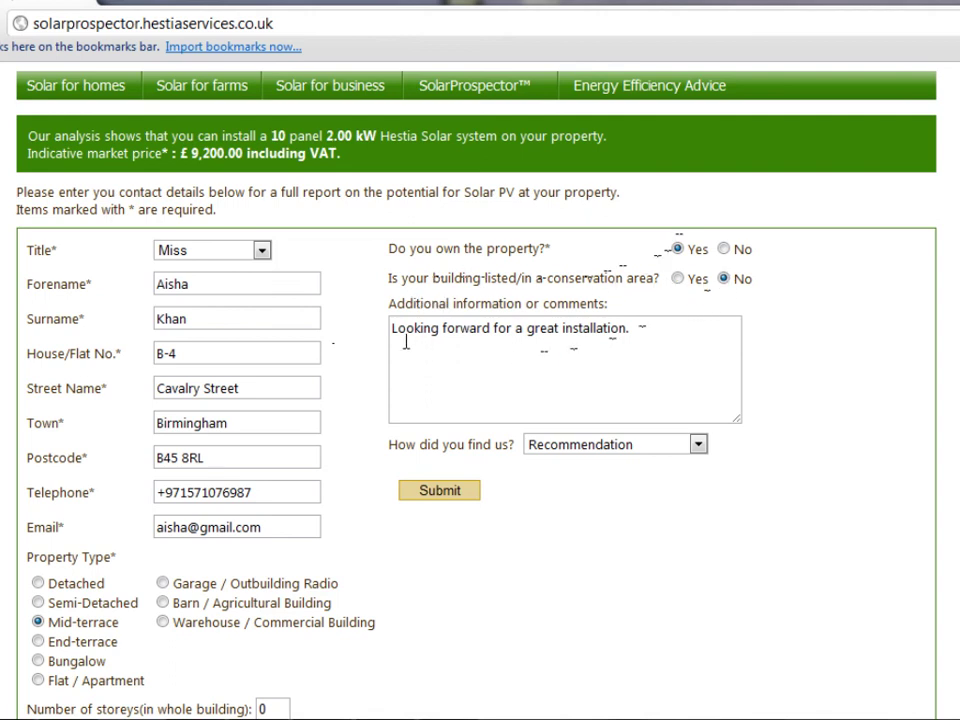
pyautogui.moveTo(636, 318); pyautogui.dragTo(375, 336)
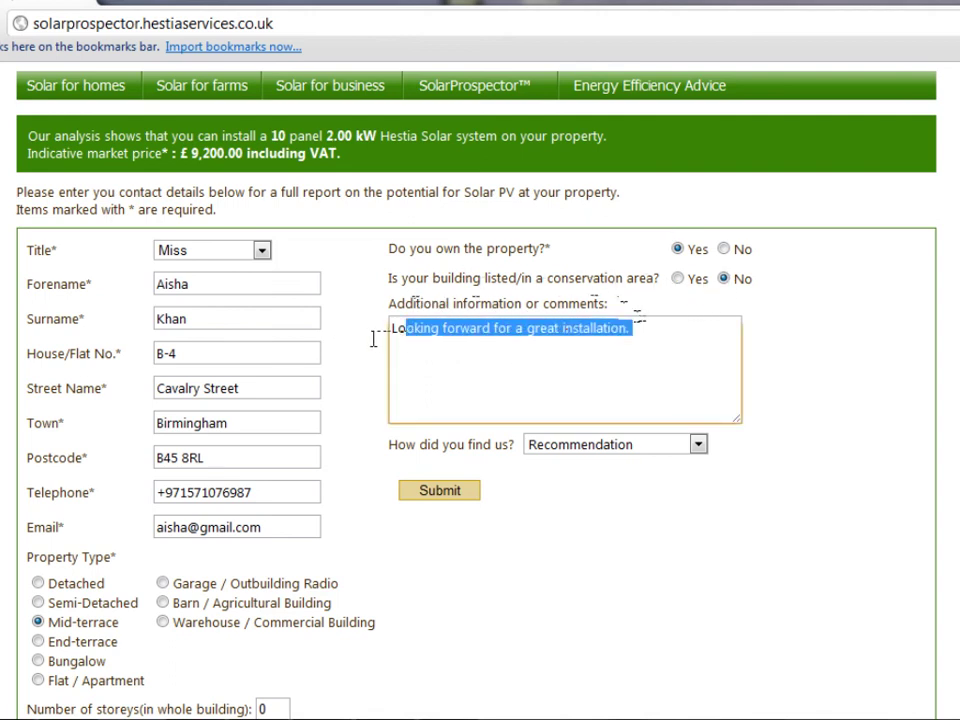